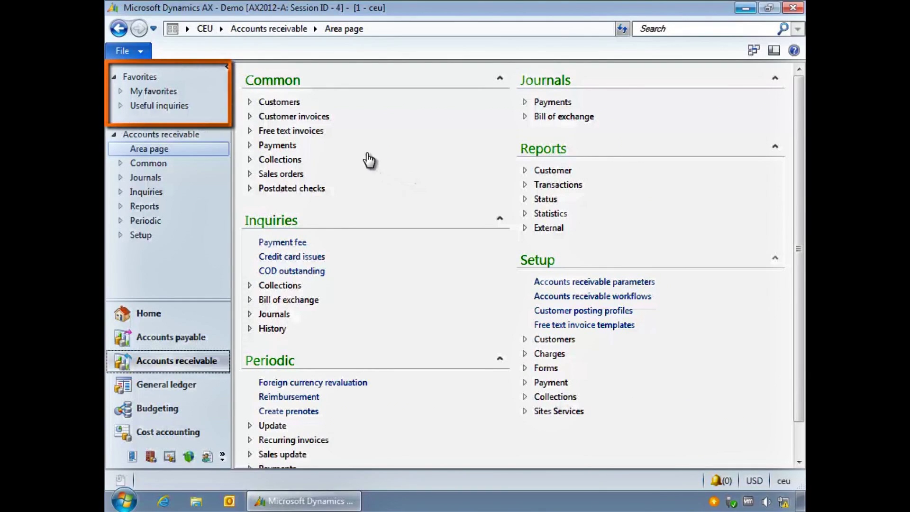
Expand My favorites to list Account statement, Invoice journal and All vendors.
click(121, 92)
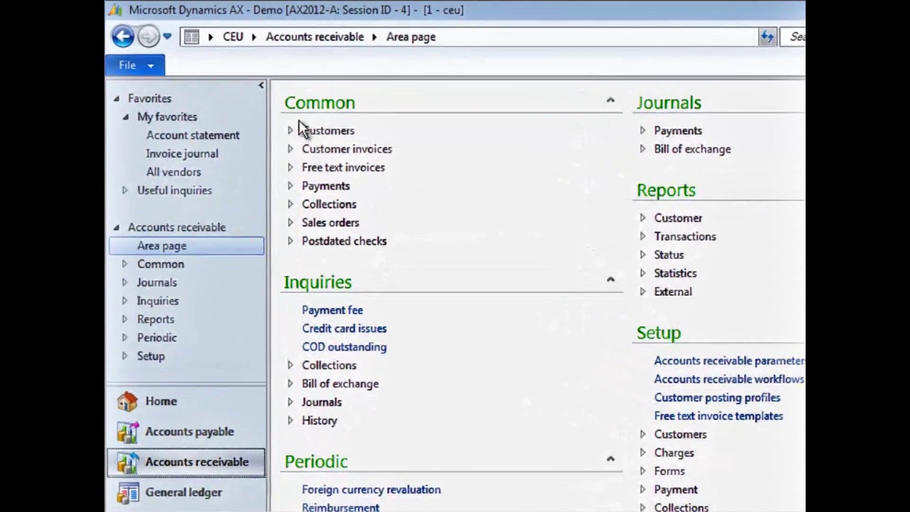
Add the All customers list page under Customers to My favorites and confirm it appears.
click(291, 130)
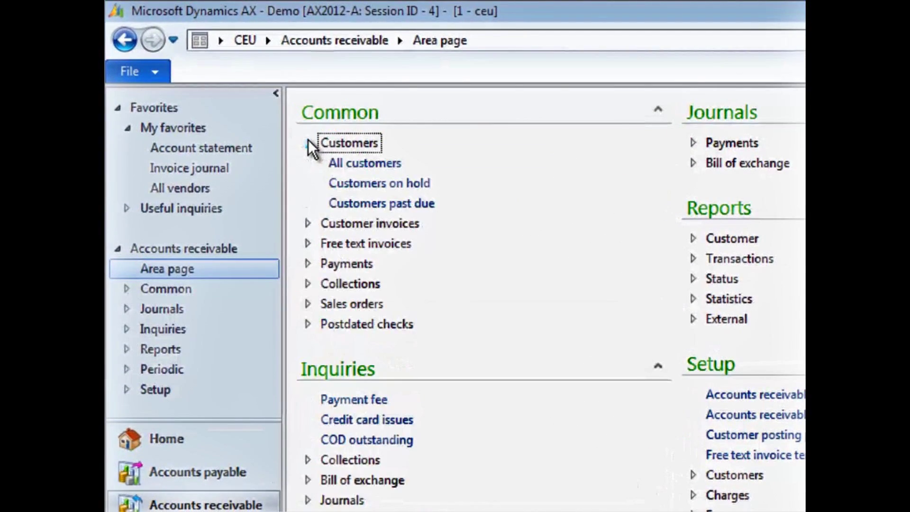
right_click(336, 155)
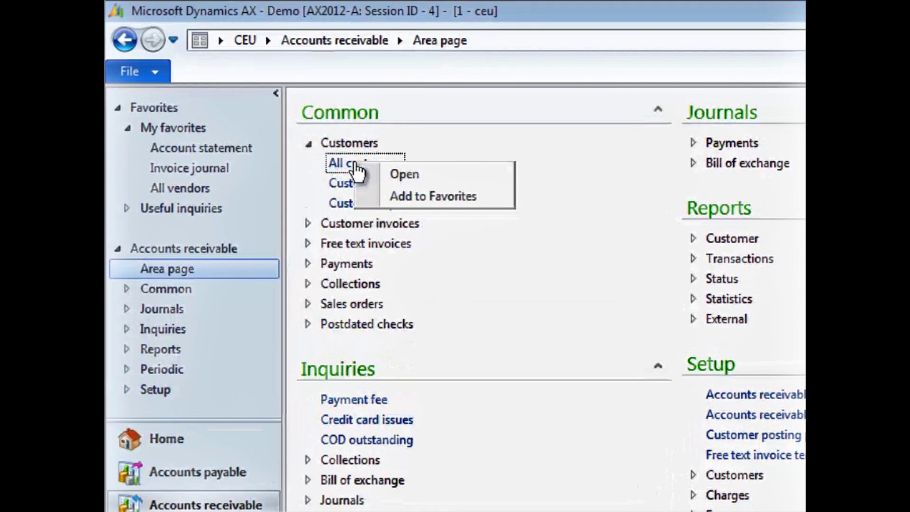
click(390, 191)
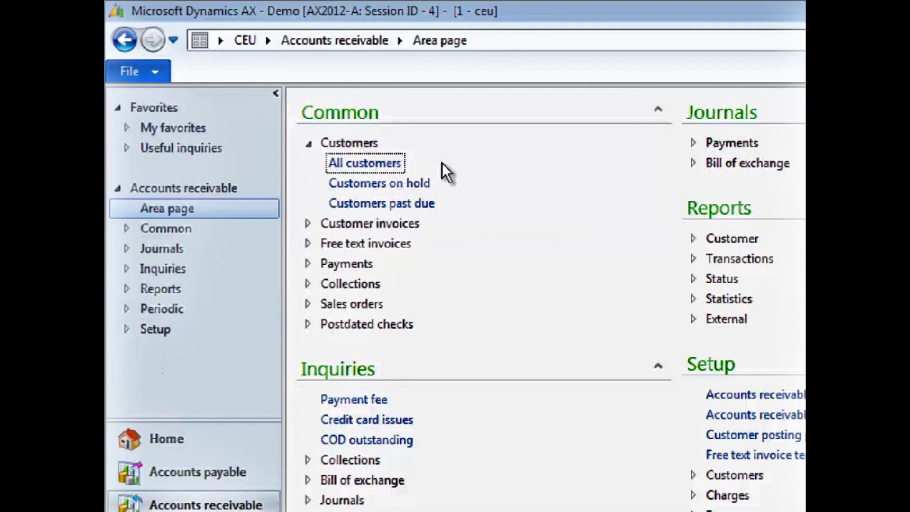
click(132, 135)
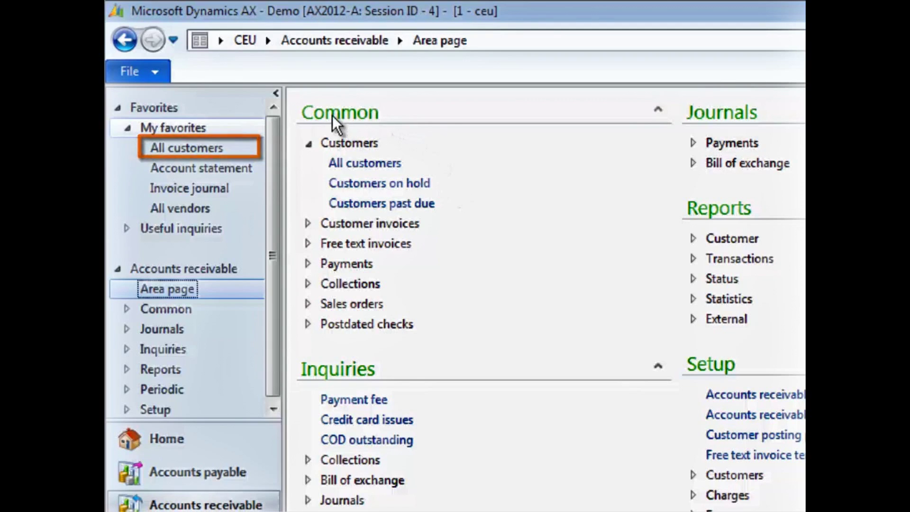
In Organize favorites, move All vendors up three places to the top of My favorites.
right_click(204, 129)
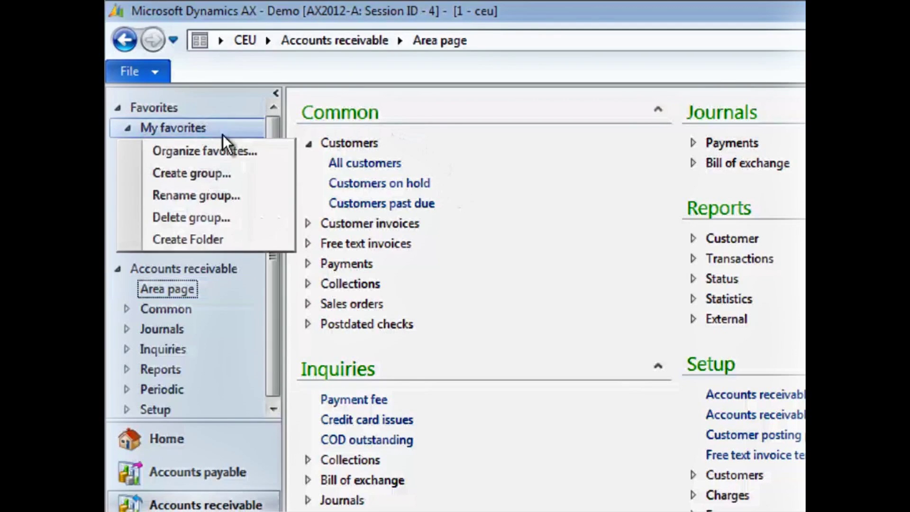
click(245, 151)
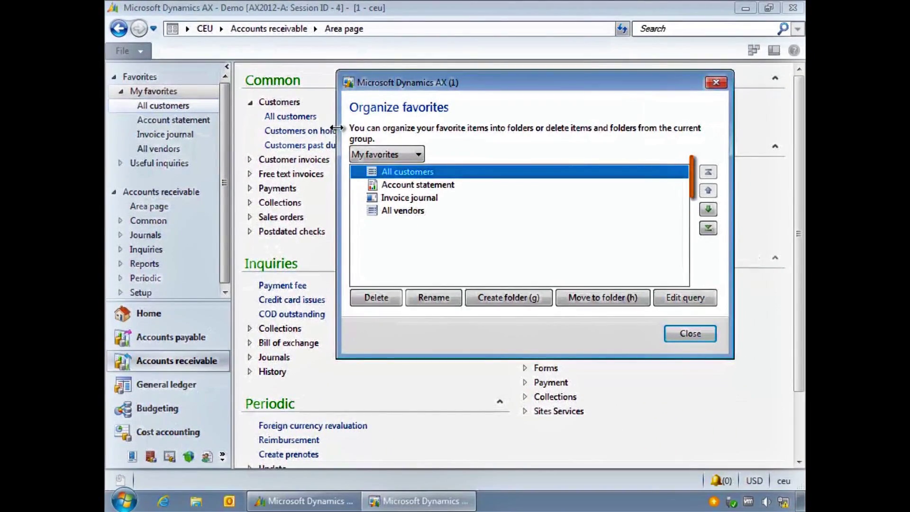
click(411, 211)
click(704, 192)
click(708, 191)
click(708, 191)
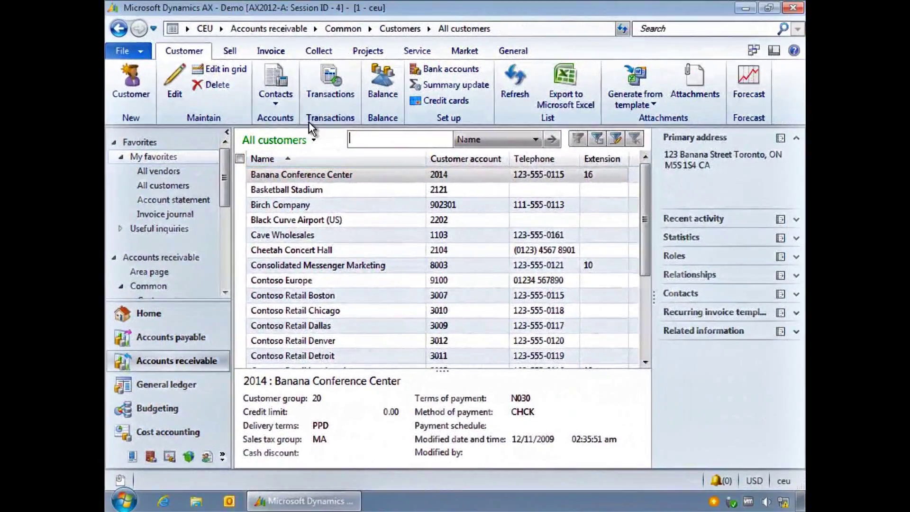
Switch to the Accounts payable area page.
click(138, 81)
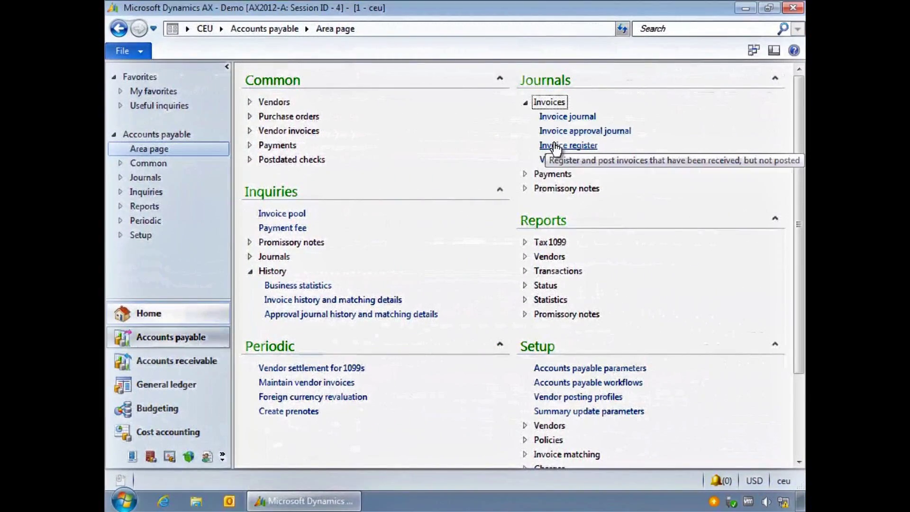
Create a new invoice register journal with the name APInvReg.
click(554, 145)
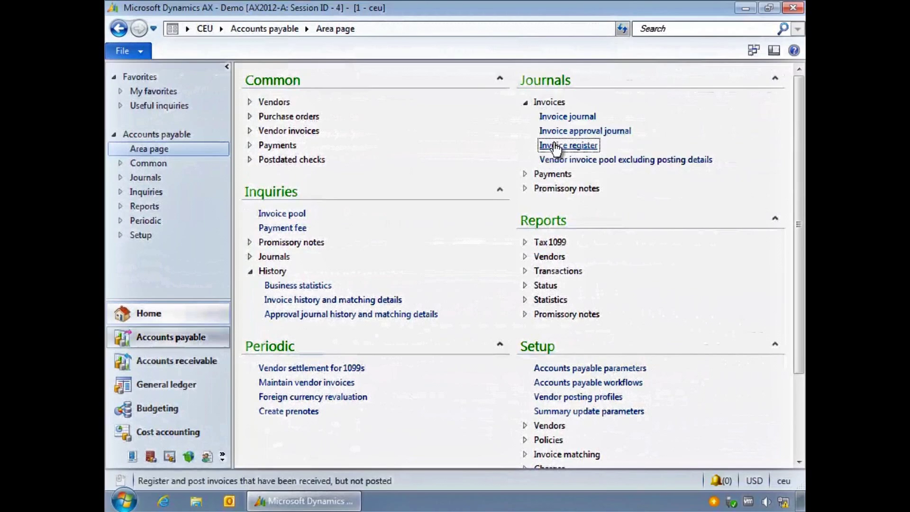
key(ctrl+n)
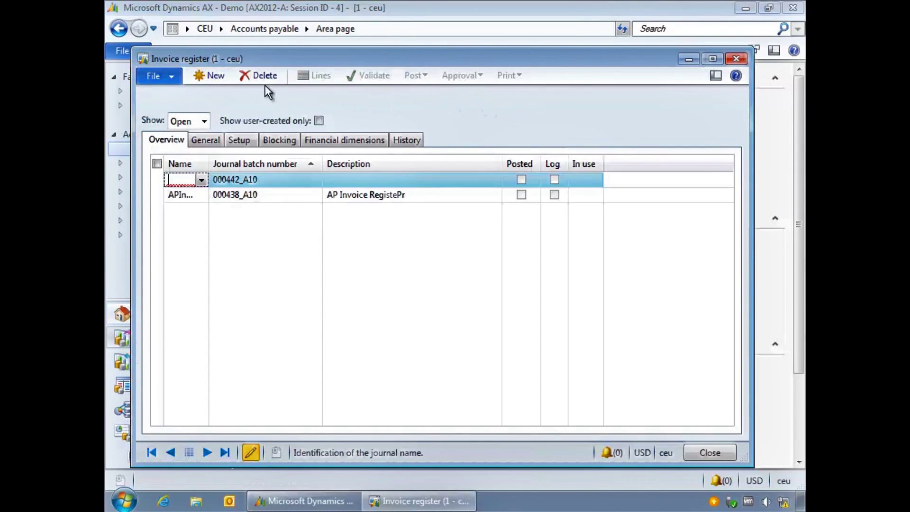
click(202, 179)
click(190, 211)
On the journal's voucher line, enter today's date (2/11/2011) using the t shortcut.
click(316, 77)
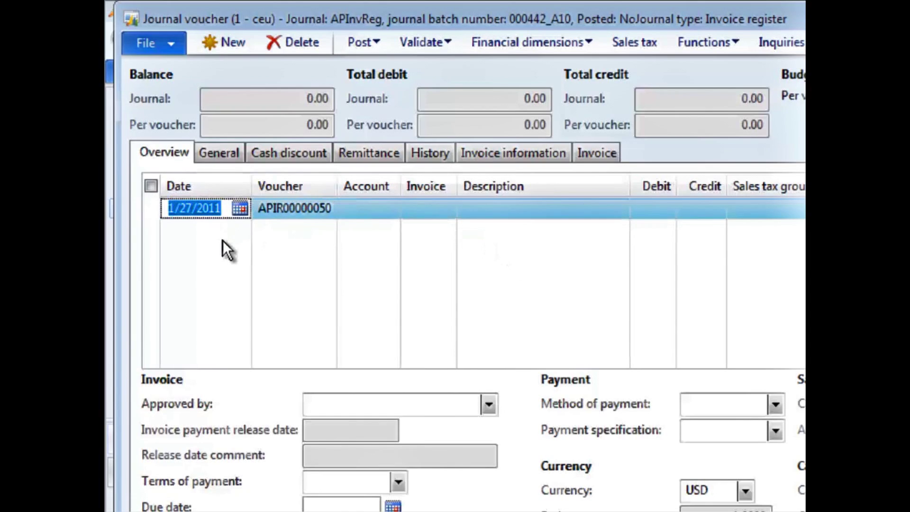
text(t)
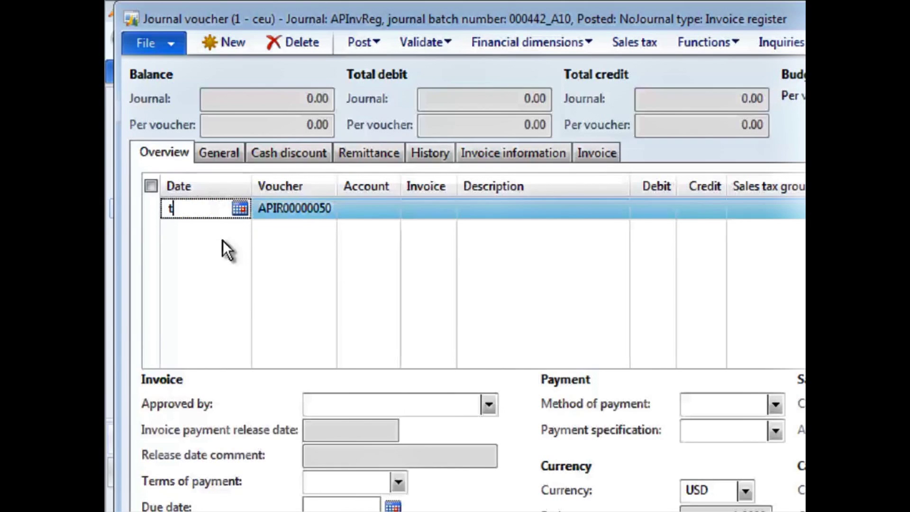
key(Tab)
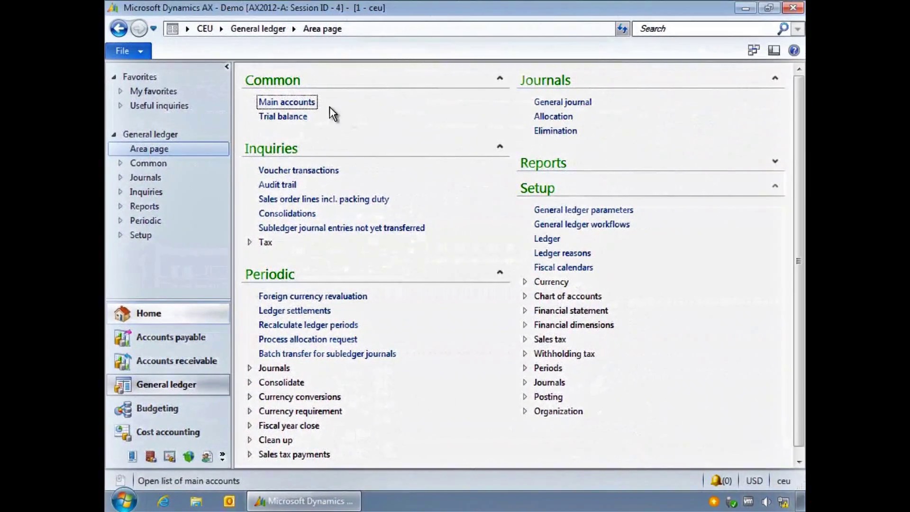
In Main accounts, turn on Filter By Grid and filter Name to contains 'bank'.
click(287, 102)
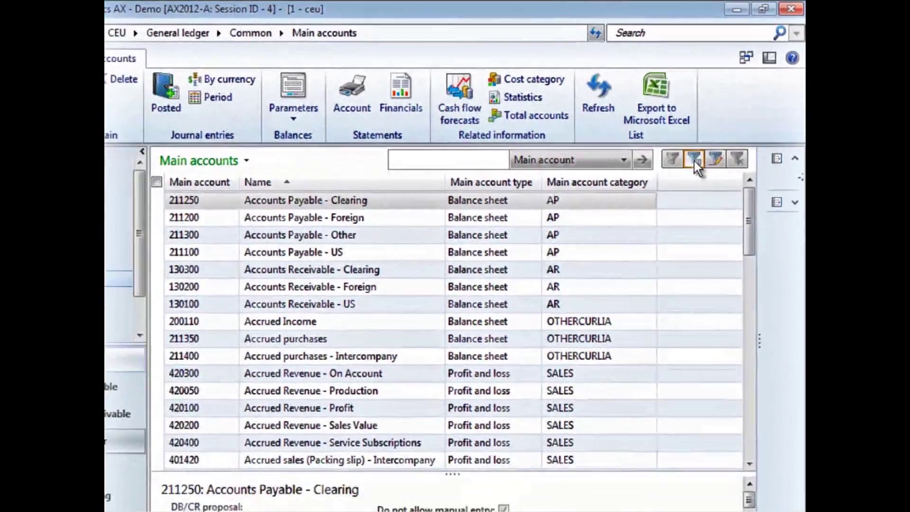
click(675, 187)
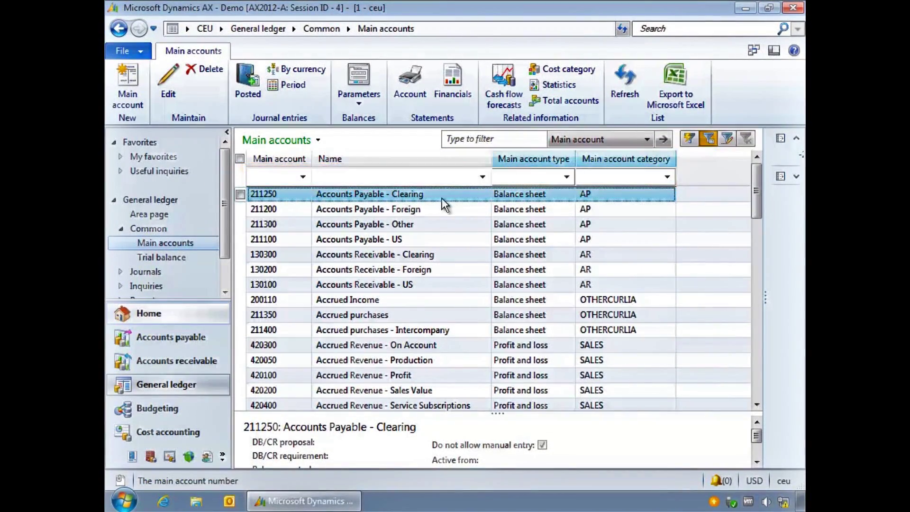
click(402, 182)
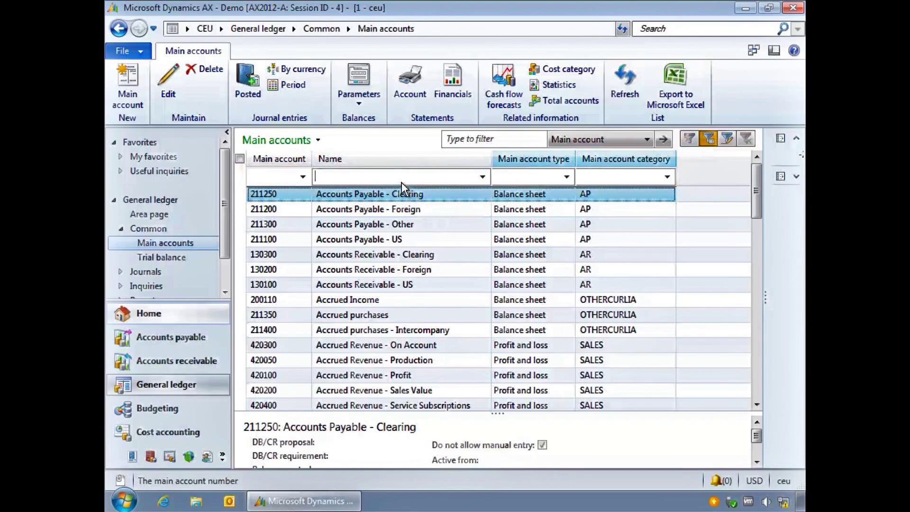
text(bank)
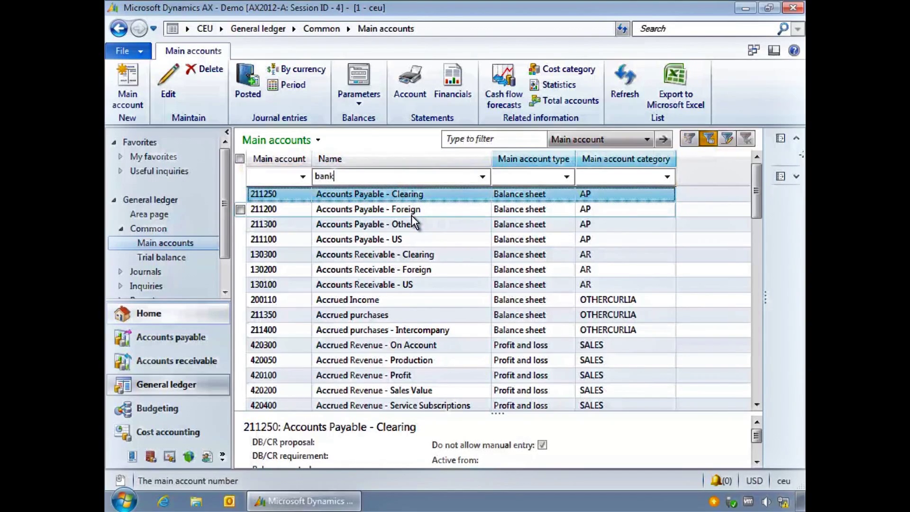
click(480, 176)
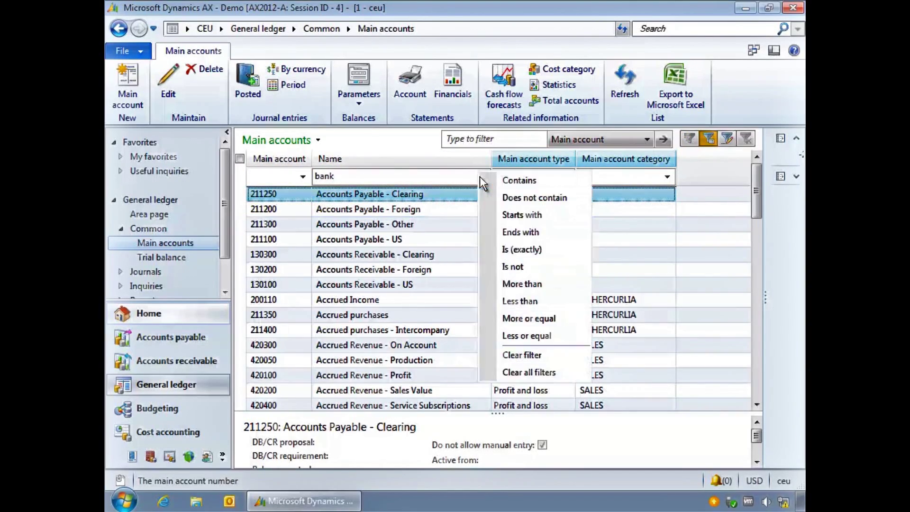
click(499, 182)
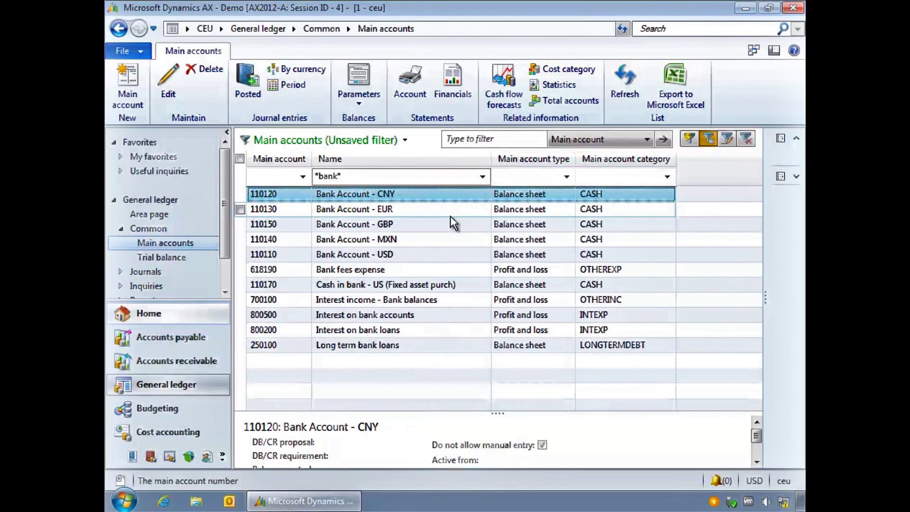
click(482, 178)
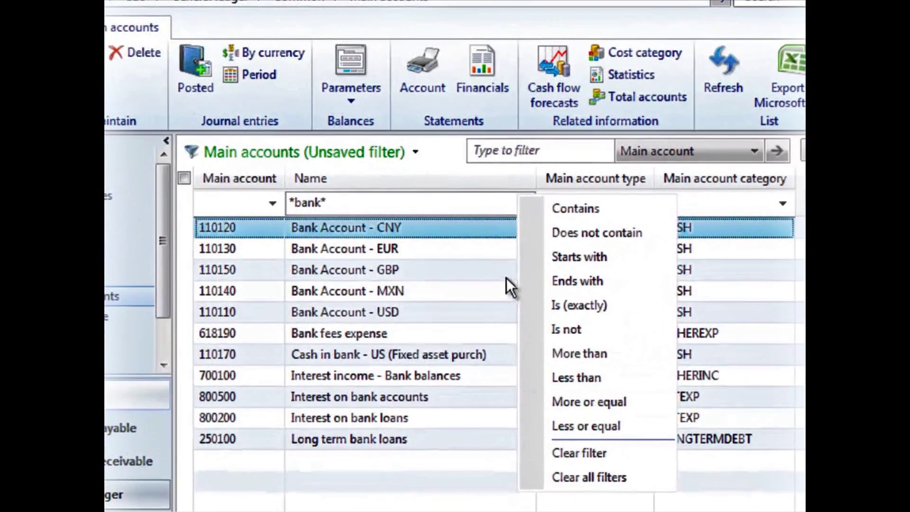
click(497, 225)
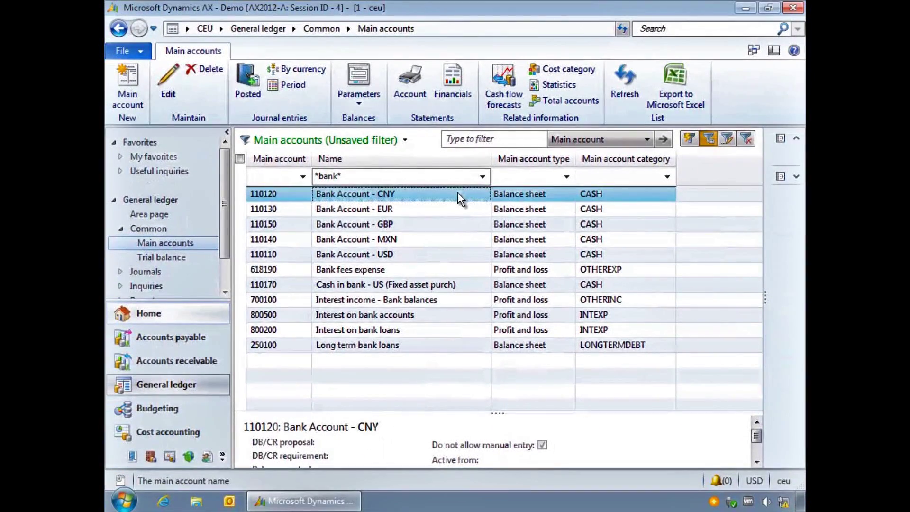
click(706, 138)
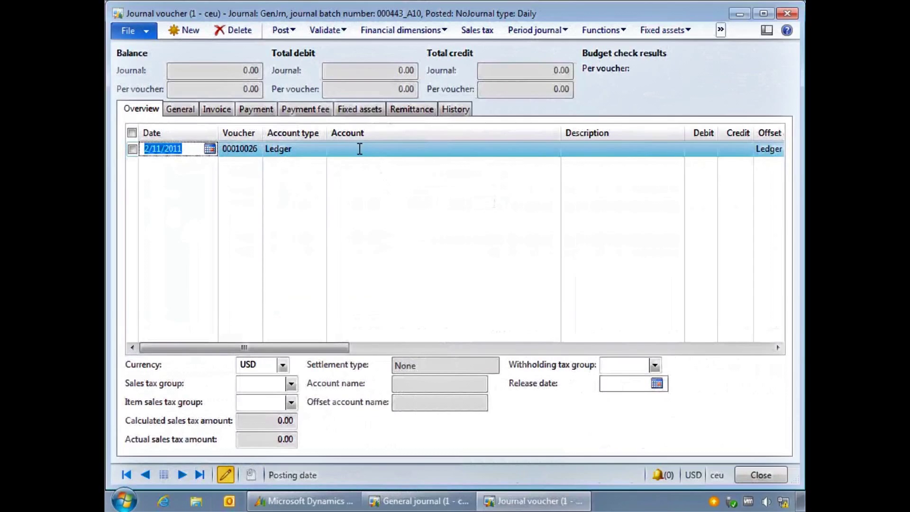
Set the voucher line's account type to Project.
click(308, 148)
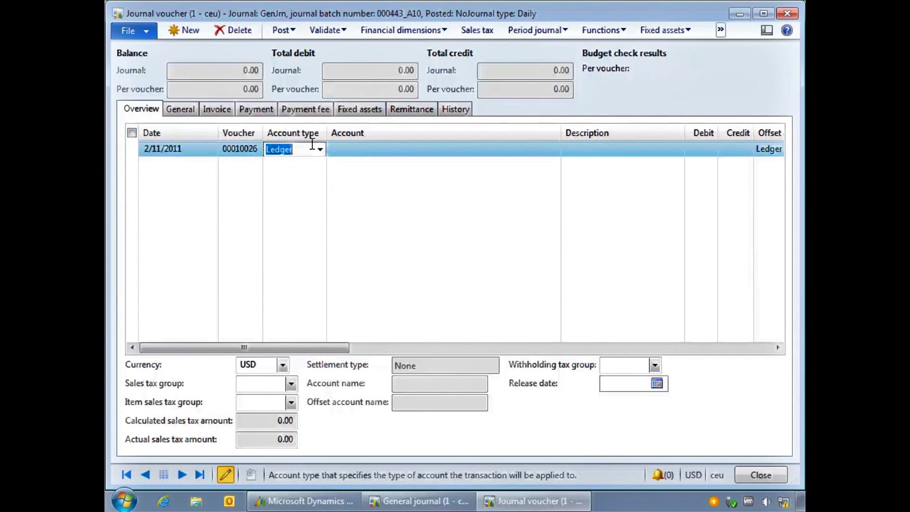
click(320, 149)
click(303, 202)
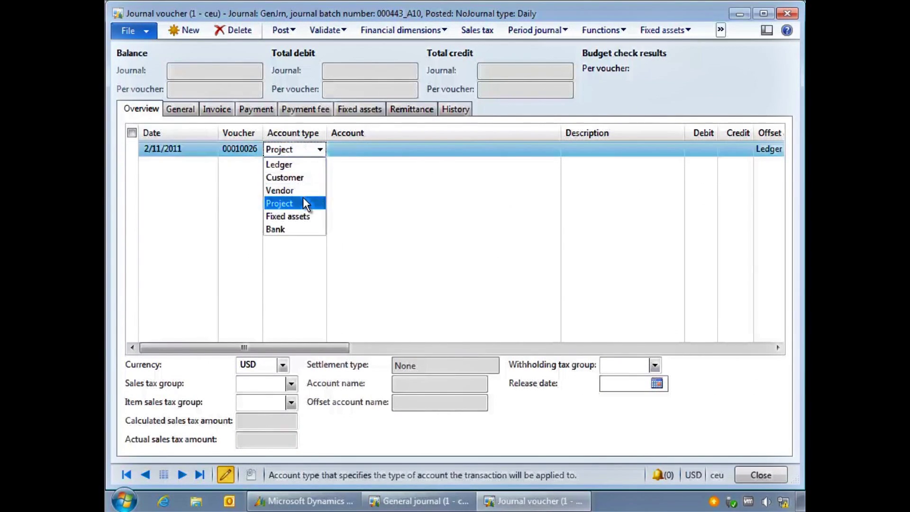
Choose project 20001-3 as the account, filtering the lookup by names containing 'Training'.
click(349, 149)
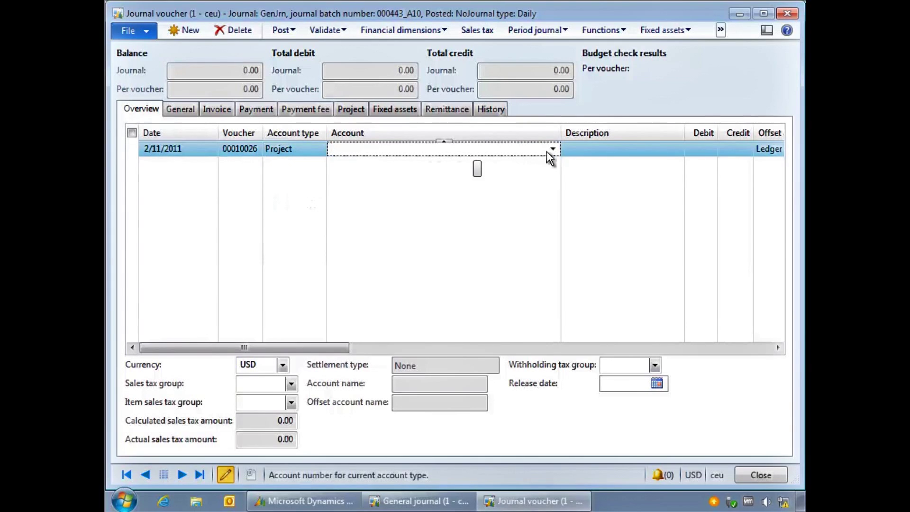
click(552, 149)
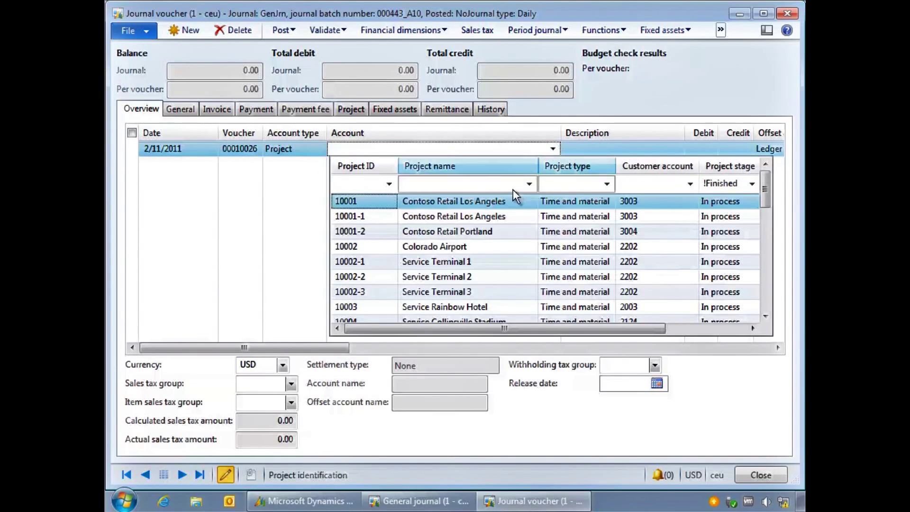
click(455, 185)
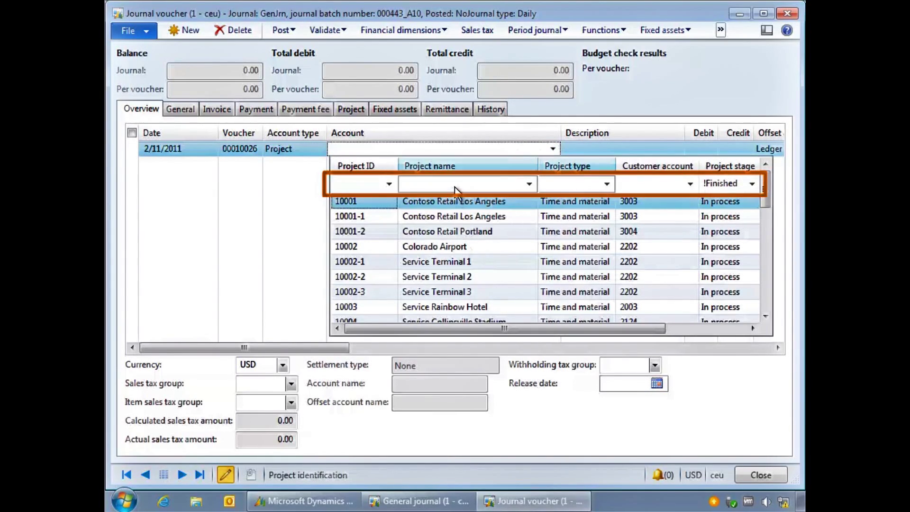
text(Training)
click(529, 183)
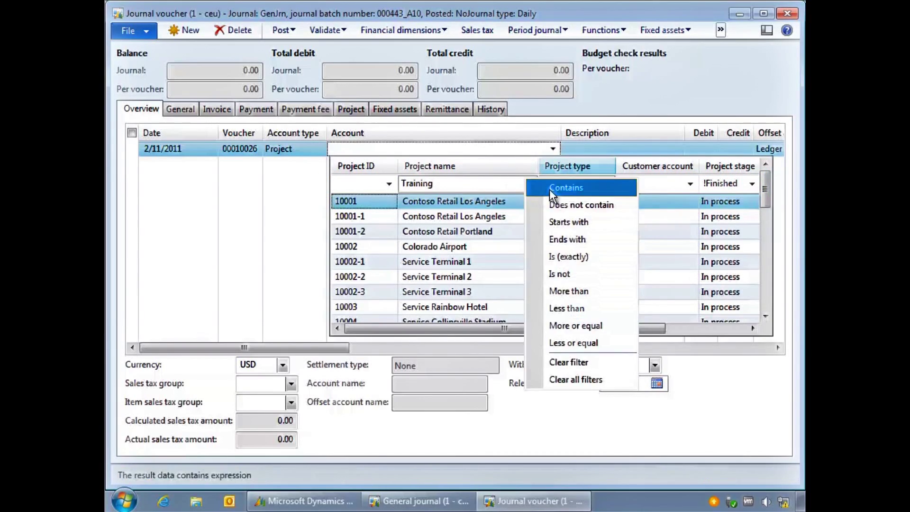
click(563, 187)
click(457, 217)
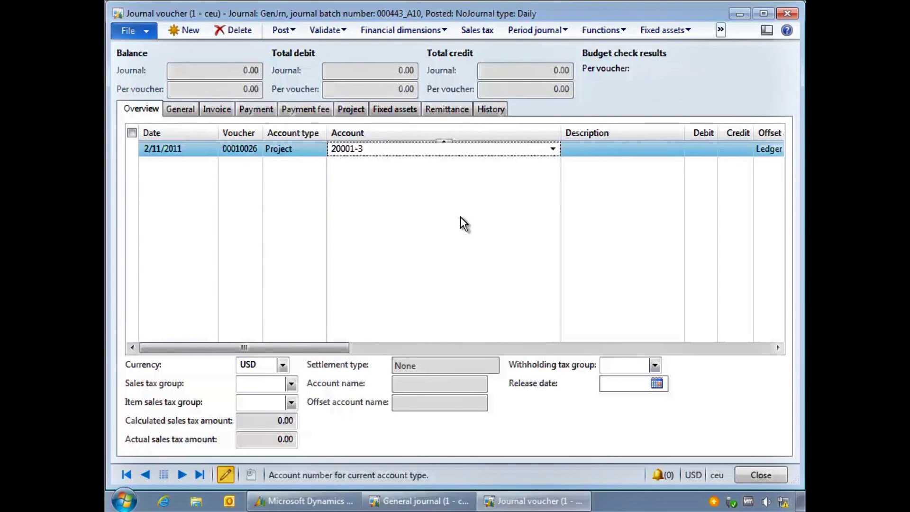
Enter a debit amount of 300 on the line.
key(Tab)
key(Tab)
text(300)
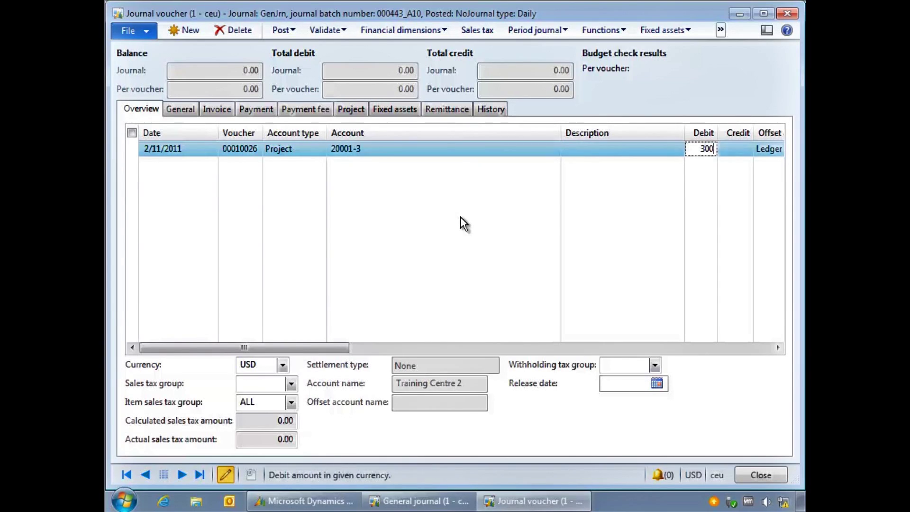
right_click(353, 150)
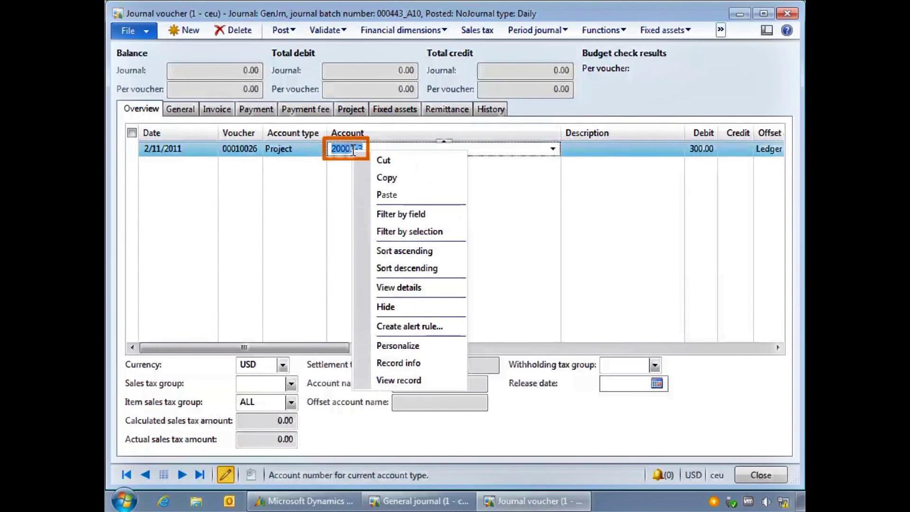
Open the Projects form for 20001-3, Training Centre 2, via View details.
click(414, 287)
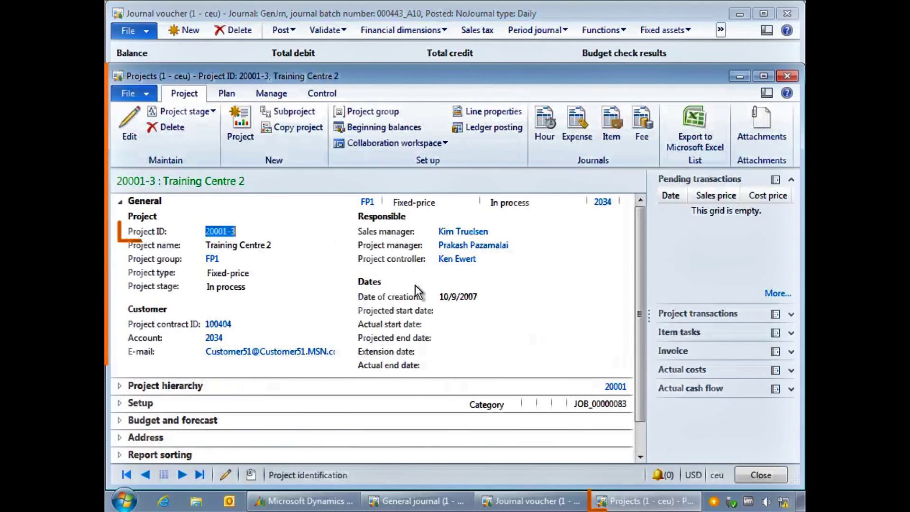